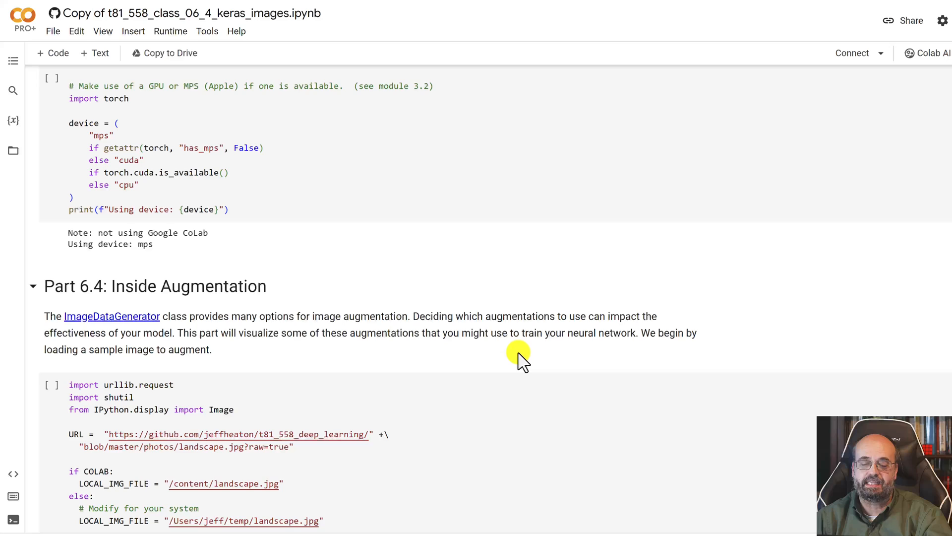
pyautogui.scroll(-1, 520, 358)
pyautogui.scroll(-1, 519, 357)
pyautogui.scroll(-1, 519, 357)
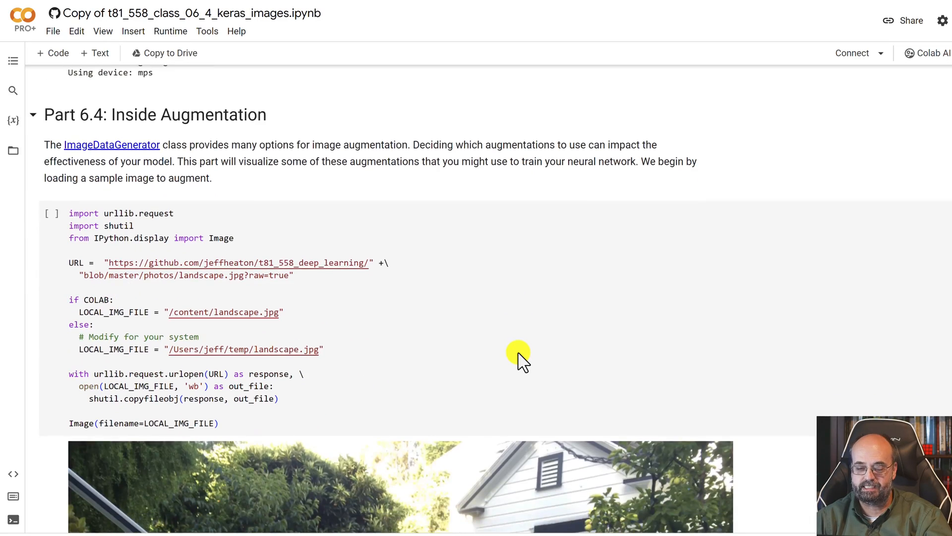
pyautogui.scroll(-3, 519, 357)
pyautogui.scroll(-1, 519, 357)
pyautogui.scroll(-1, 519, 358)
pyautogui.scroll(-1, 519, 357)
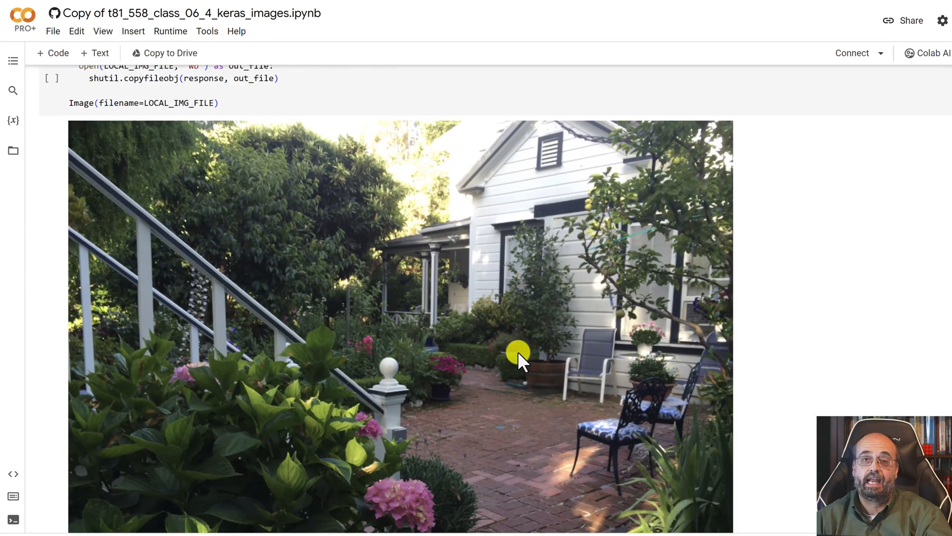
pyautogui.scroll(-1, 518, 352)
pyautogui.scroll(-1, 517, 351)
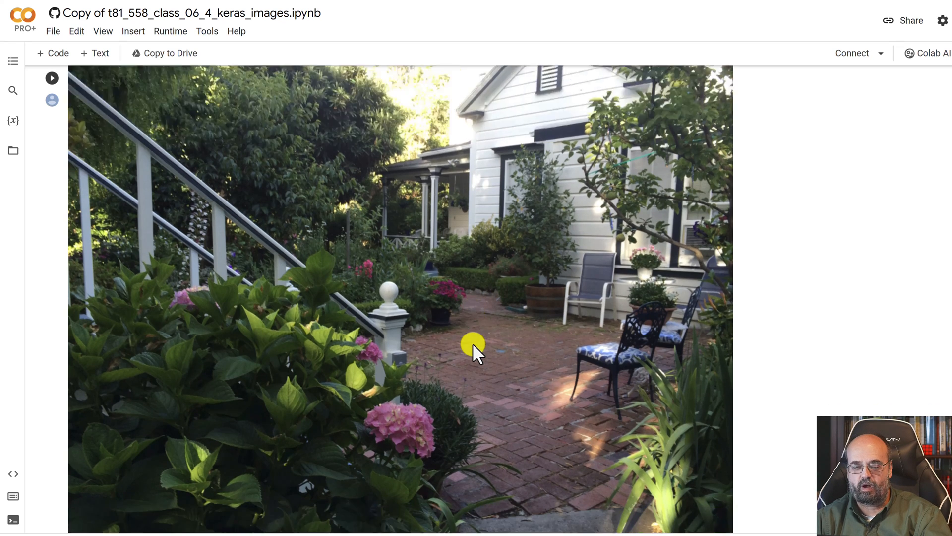
pyautogui.scroll(-3, 473, 345)
pyautogui.scroll(3, 473, 345)
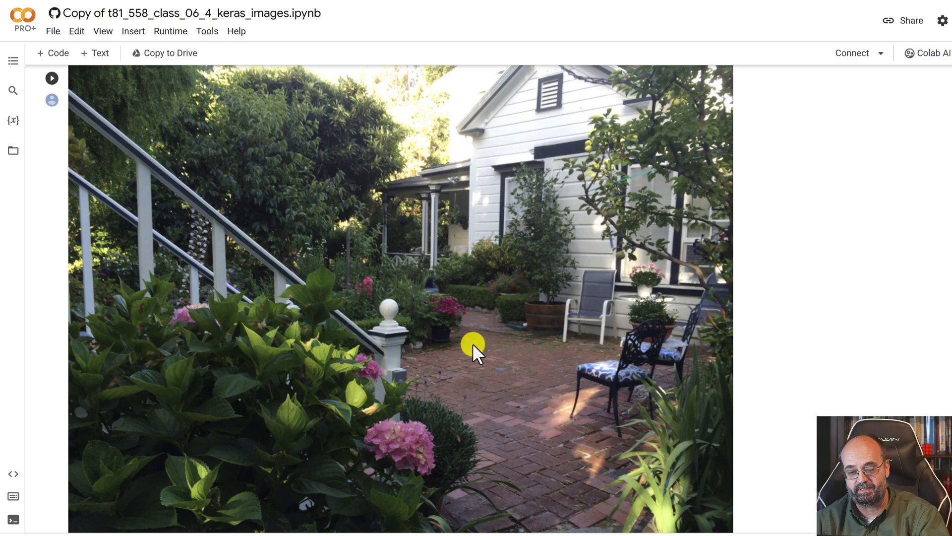
pyautogui.scroll(-3, 480, 414)
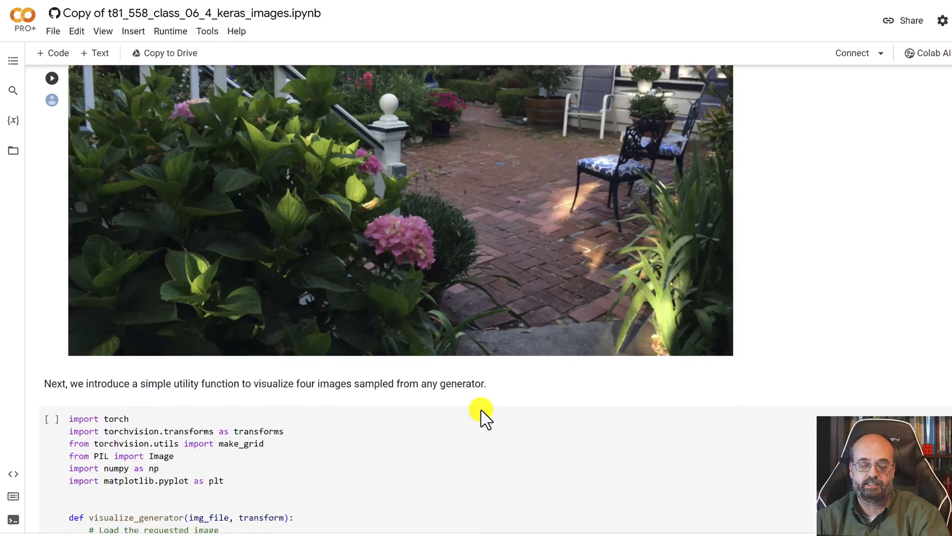
pyautogui.scroll(-1, 481, 414)
pyautogui.scroll(1, 481, 413)
pyautogui.scroll(2, 480, 414)
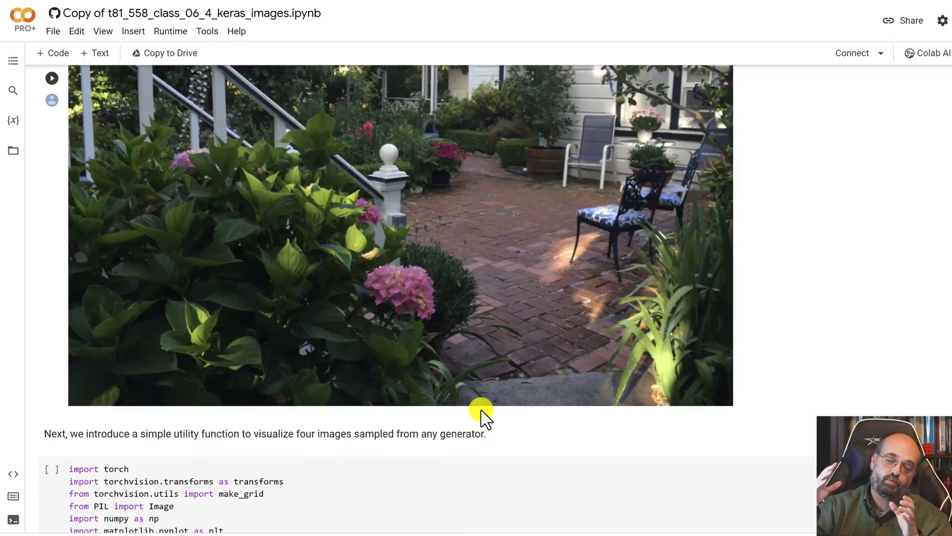
pyautogui.scroll(1, 481, 414)
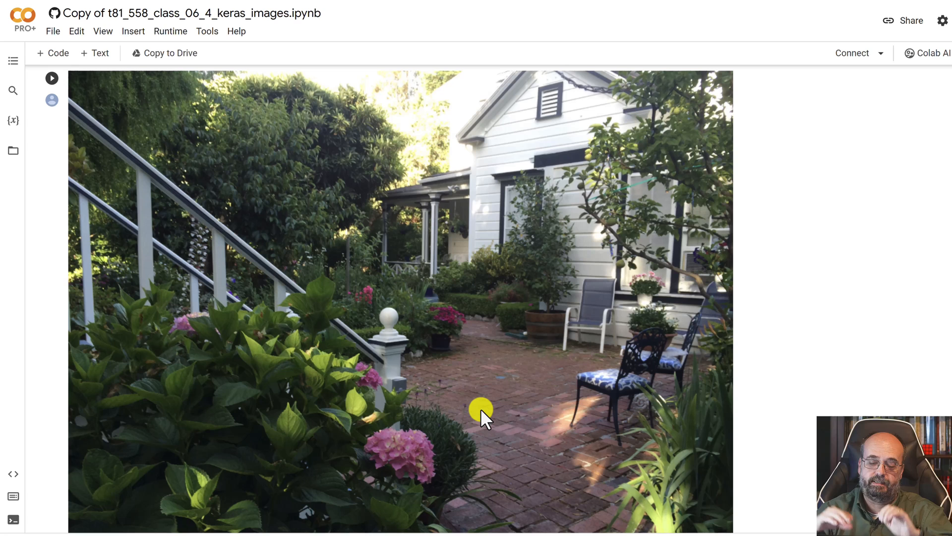
pyautogui.scroll(-2, 480, 413)
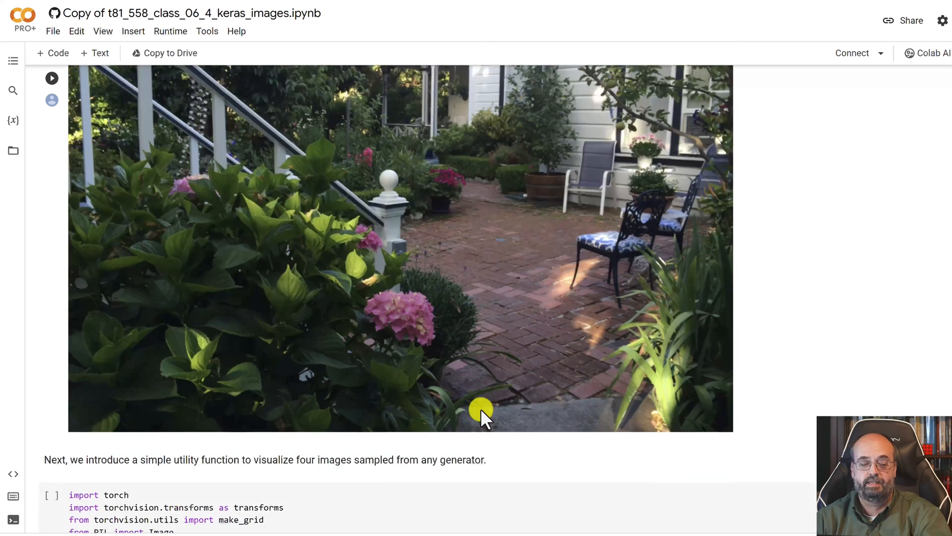
pyautogui.scroll(-1, 481, 413)
pyautogui.scroll(-1, 480, 414)
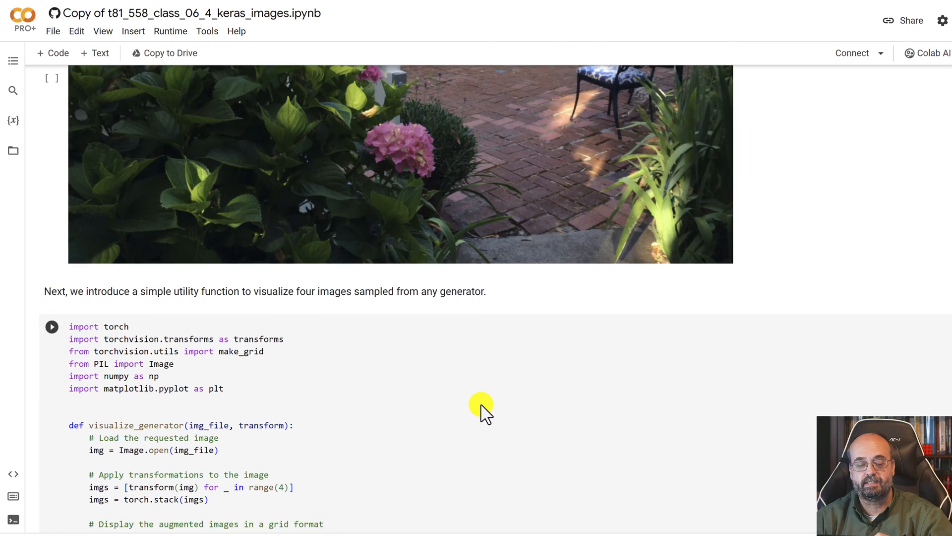
pyautogui.scroll(-1, 481, 413)
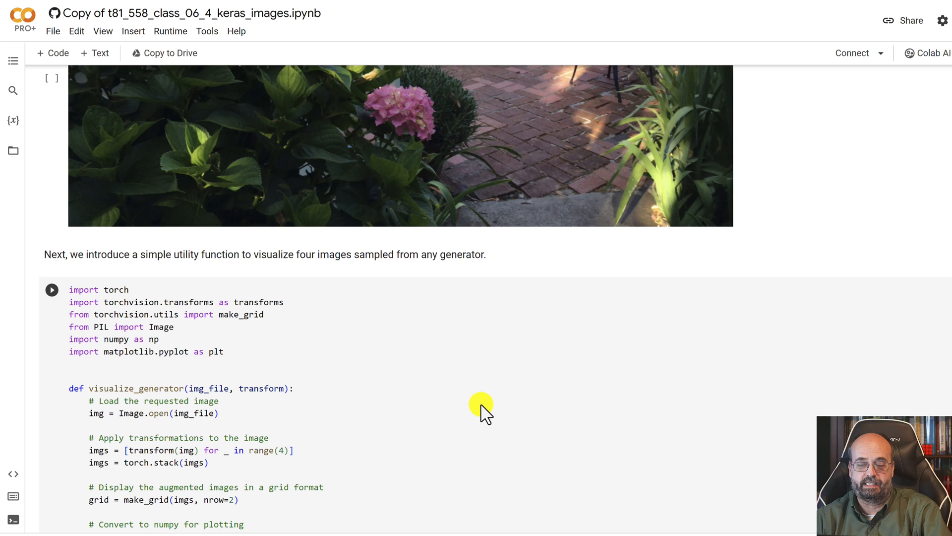
pyautogui.scroll(3, 482, 409)
pyautogui.scroll(-1, 482, 409)
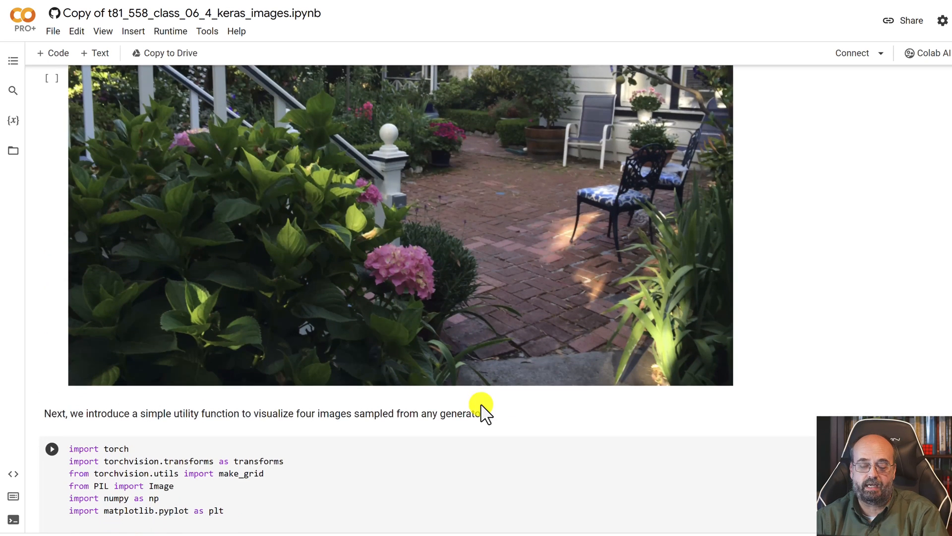
pyautogui.scroll(-1, 483, 410)
pyautogui.scroll(-1, 480, 410)
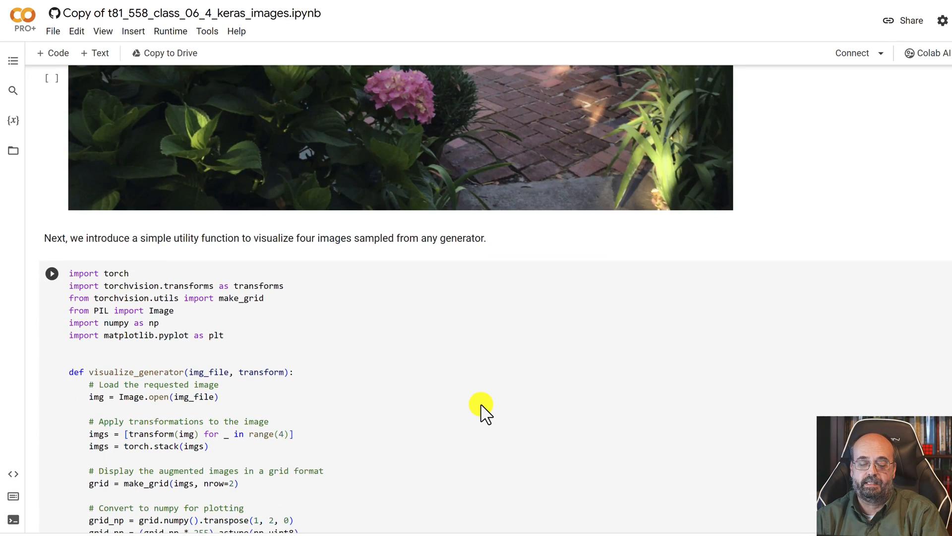
pyautogui.scroll(-2, 481, 410)
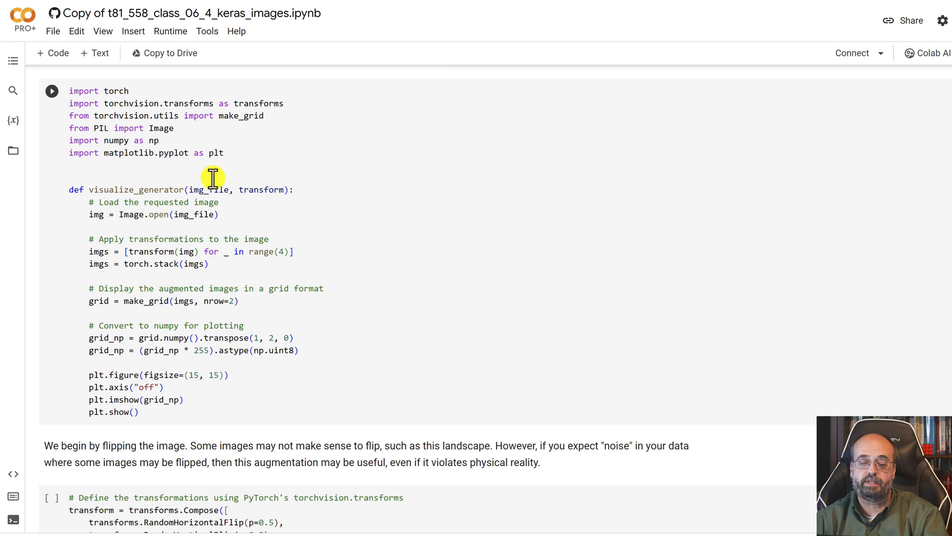
pyautogui.scroll(1, 216, 241)
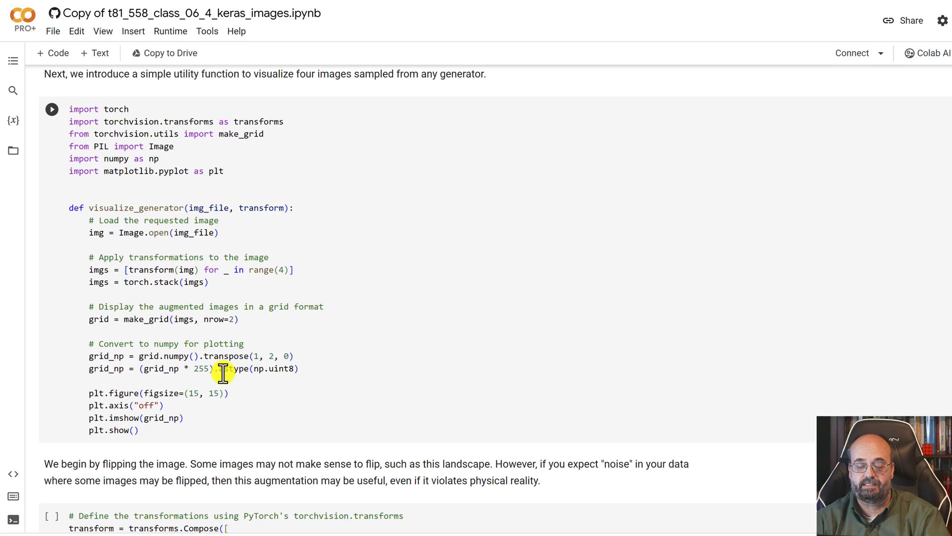
pyautogui.scroll(-1, 224, 372)
pyautogui.scroll(-2, 225, 372)
pyautogui.scroll(-1, 226, 372)
pyautogui.scroll(-1, 227, 372)
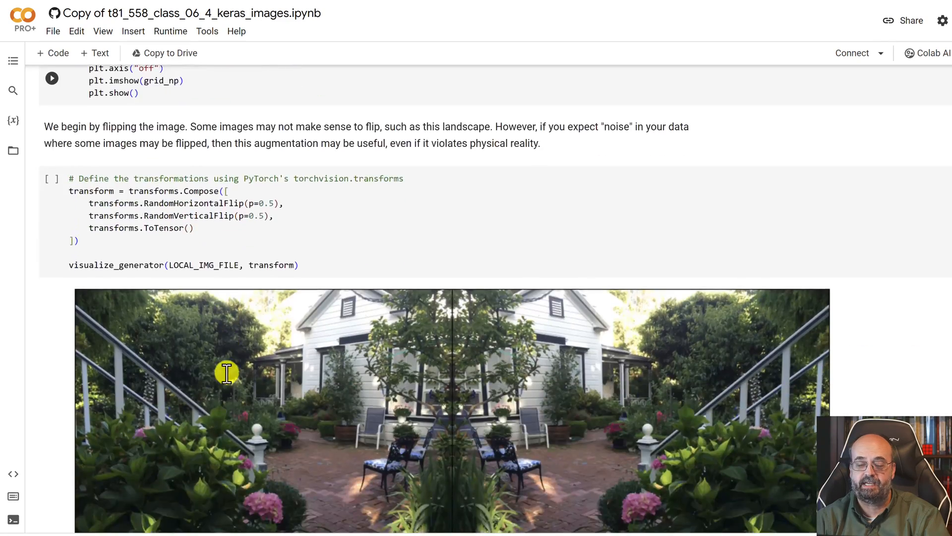
pyautogui.scroll(-3, 226, 372)
pyautogui.scroll(1, 226, 372)
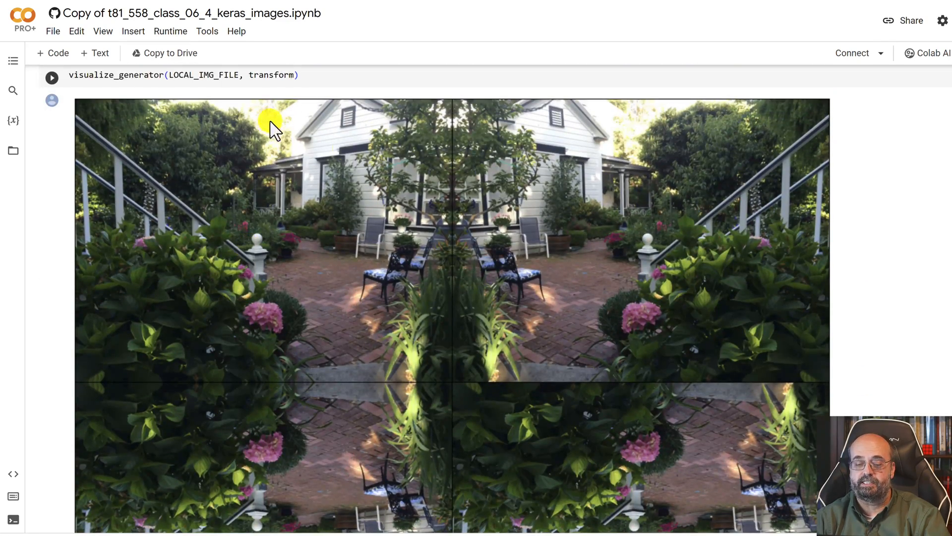
pyautogui.scroll(-4, 567, 381)
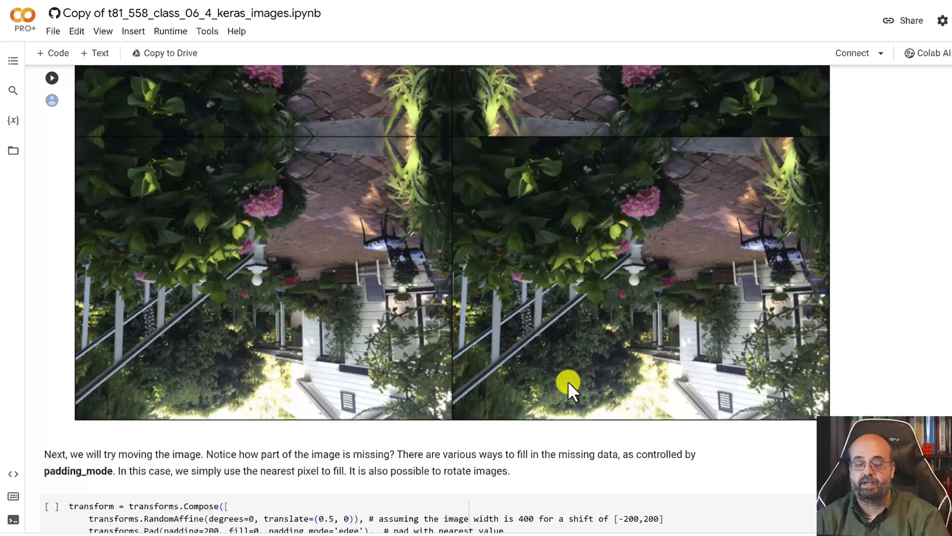
pyautogui.scroll(2, 439, 316)
pyautogui.scroll(1, 440, 315)
pyautogui.scroll(1, 439, 315)
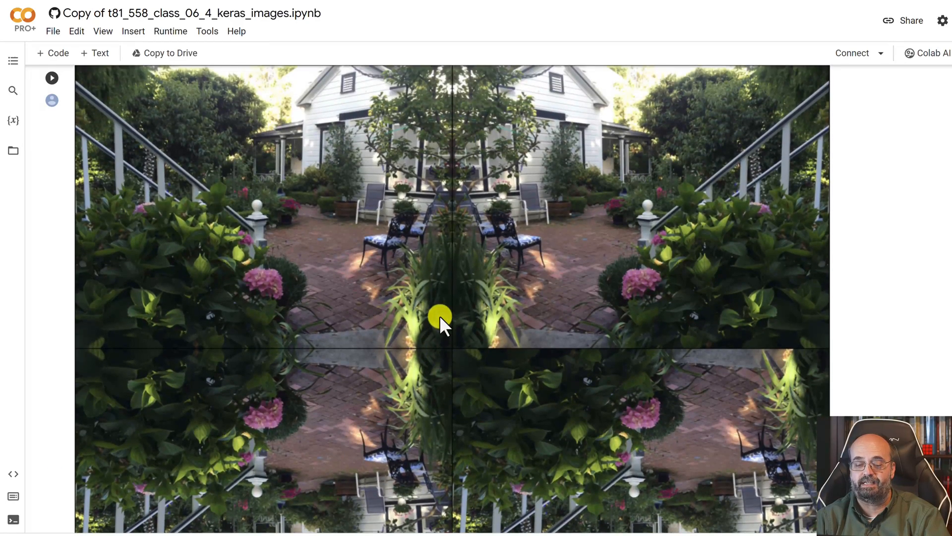
pyautogui.scroll(-3, 542, 455)
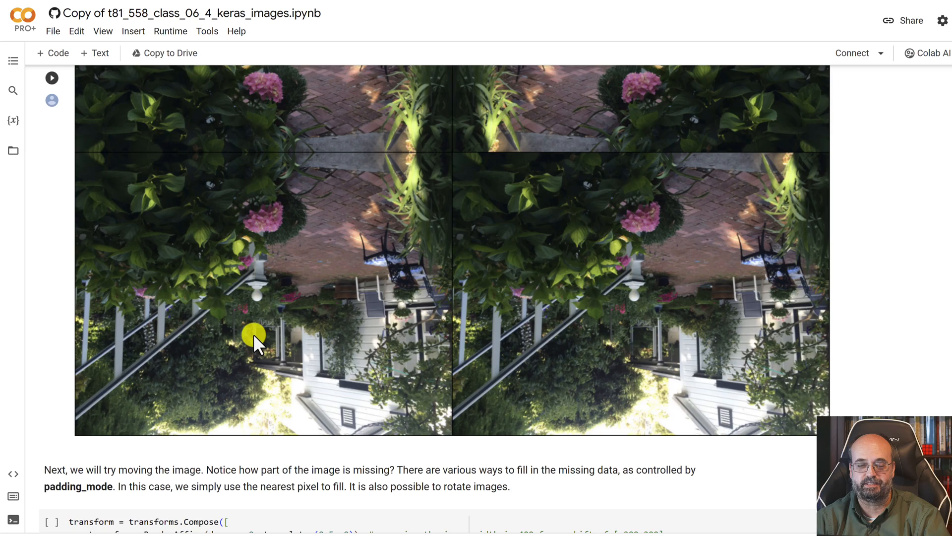
pyautogui.scroll(1, 254, 341)
pyautogui.scroll(4, 256, 339)
pyautogui.scroll(3, 257, 338)
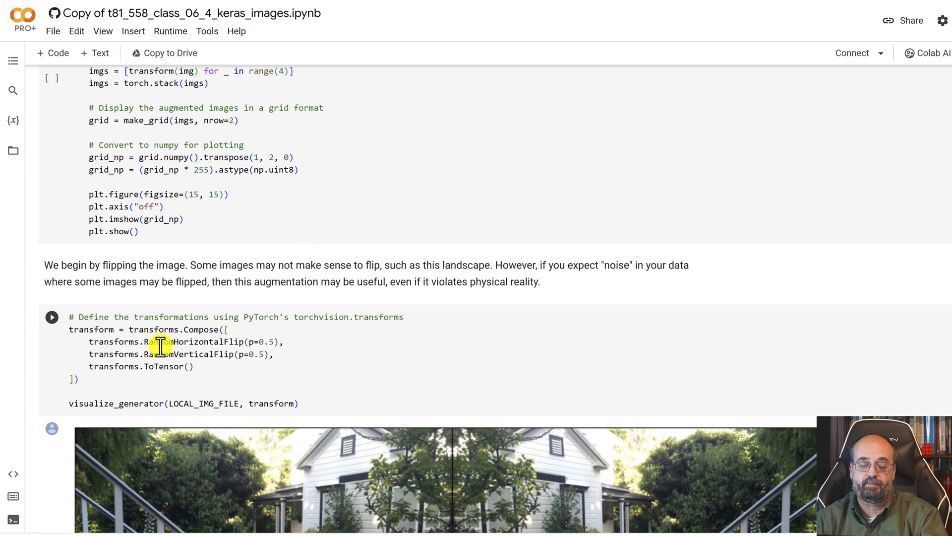
pyautogui.moveTo(233, 347)
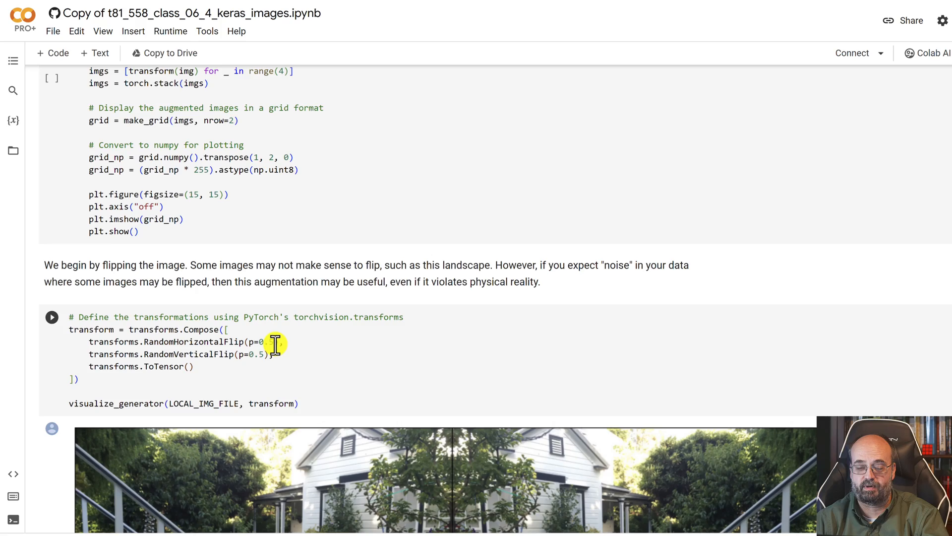
pyautogui.scroll(-3, 276, 343)
pyautogui.scroll(-2, 276, 343)
pyautogui.scroll(-2, 275, 343)
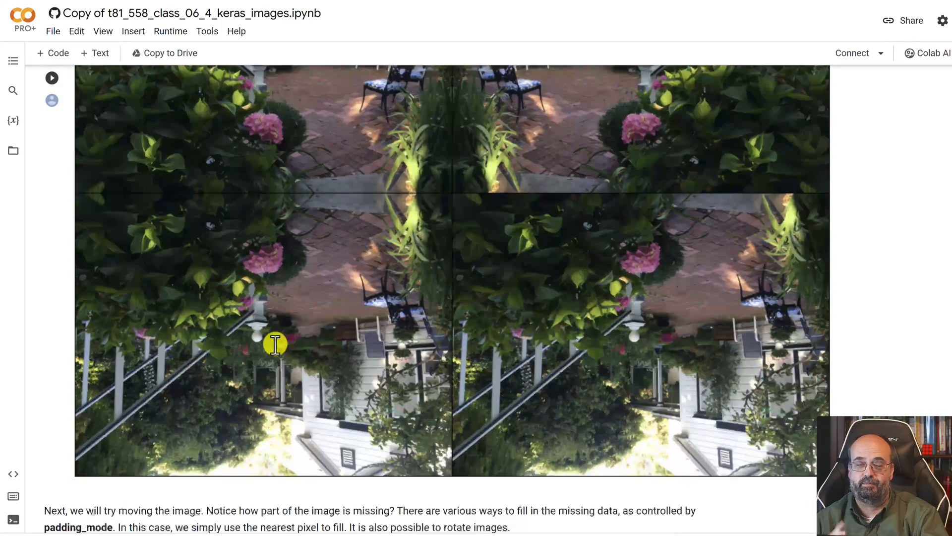
pyautogui.scroll(-1, 275, 343)
pyautogui.scroll(-2, 275, 343)
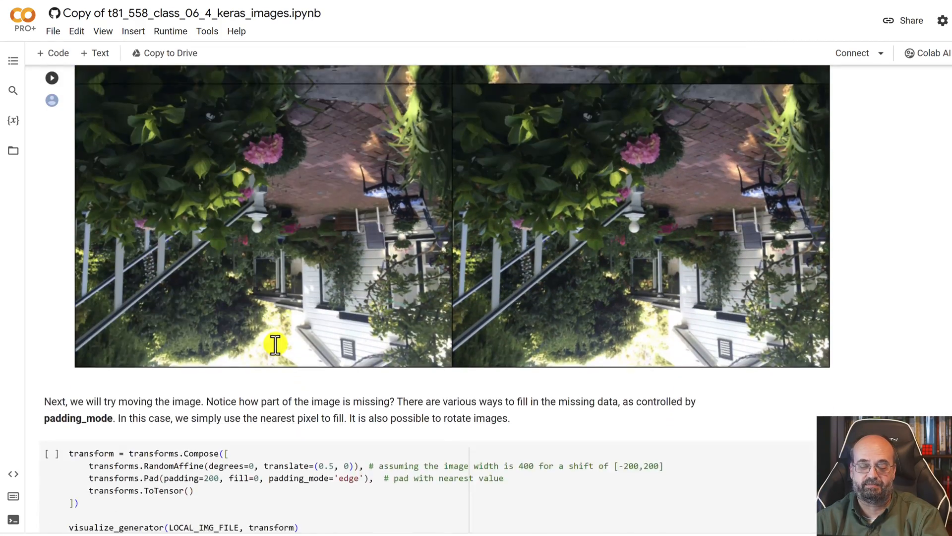
pyautogui.scroll(-1, 275, 343)
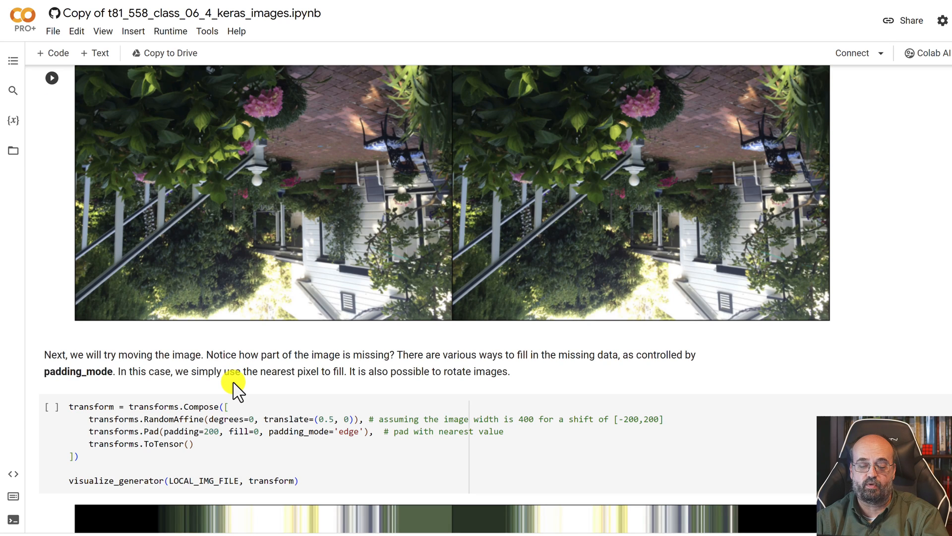
pyautogui.moveTo(298, 477)
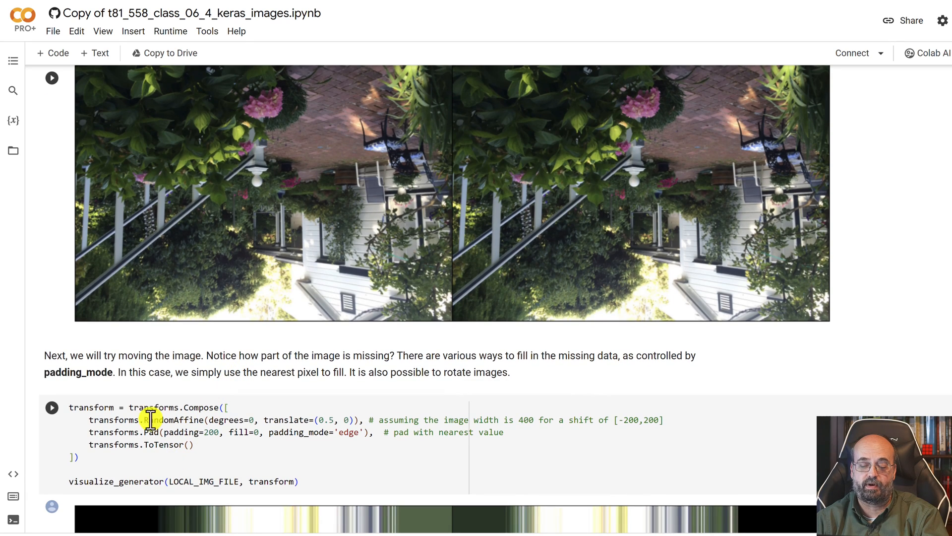
pyautogui.scroll(-2, 222, 396)
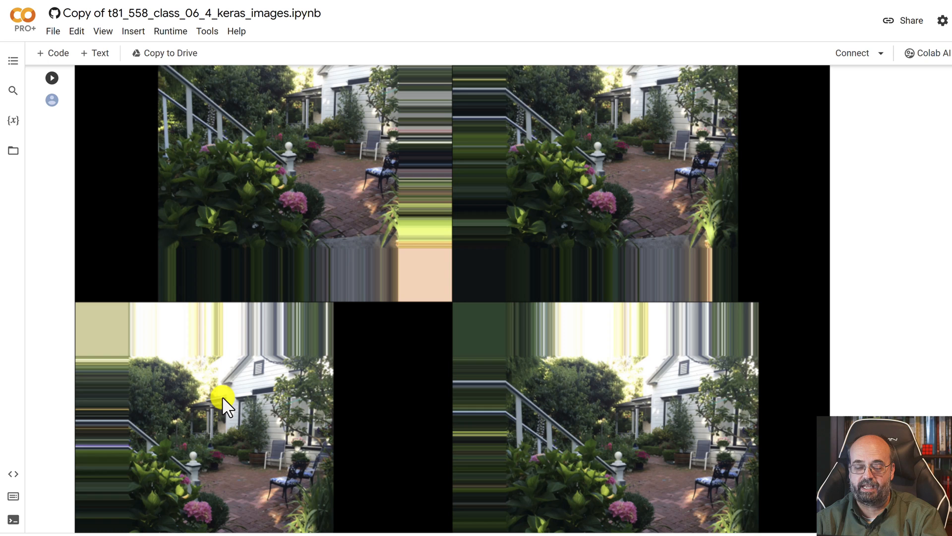
pyautogui.scroll(1, 245, 446)
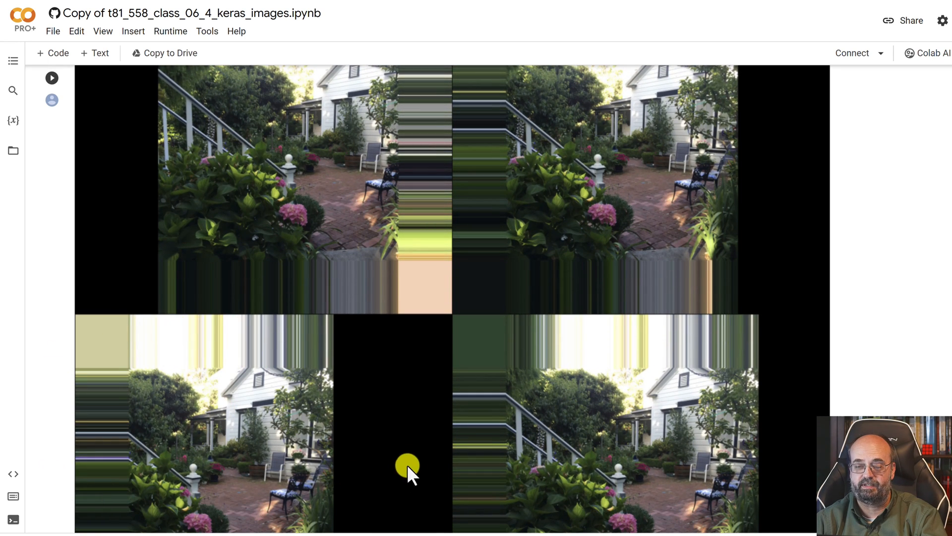
pyautogui.scroll(-3, 646, 184)
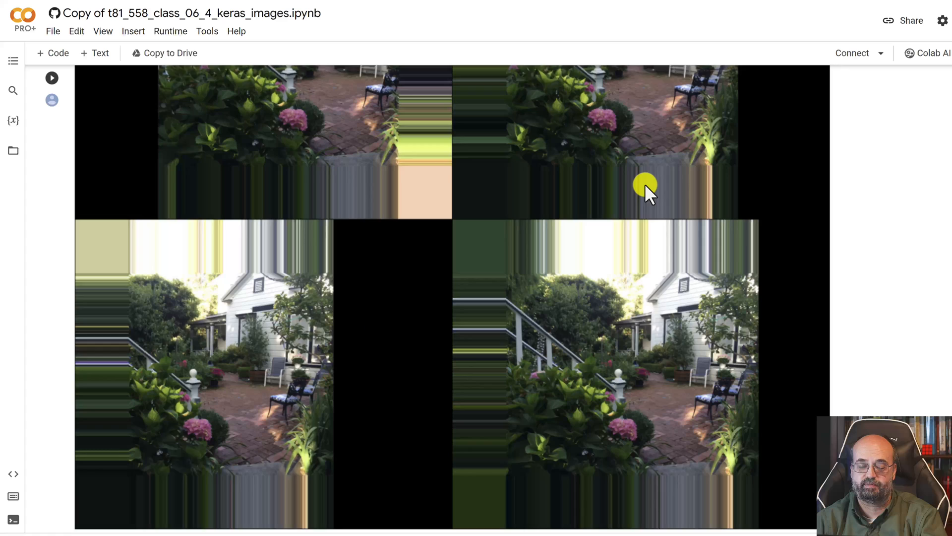
pyautogui.scroll(-2, 644, 183)
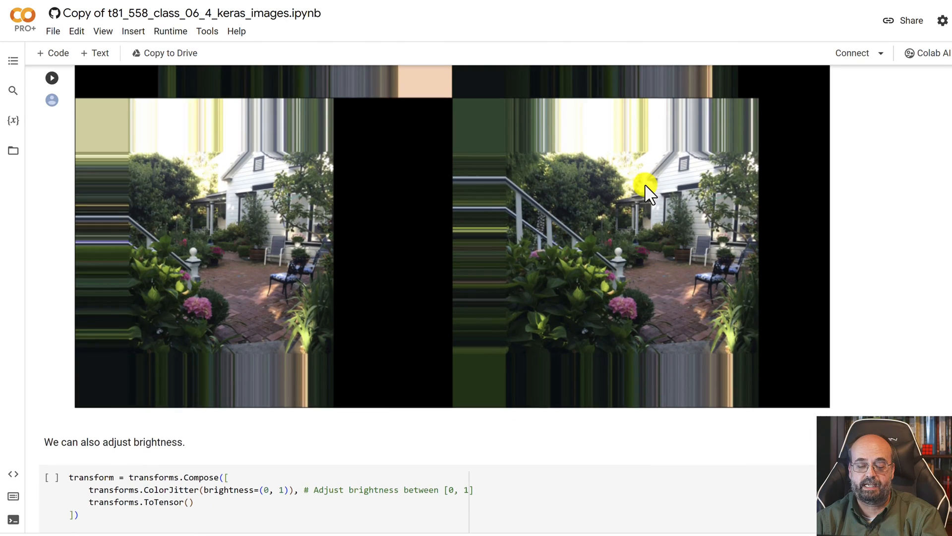
pyautogui.scroll(-5, 646, 186)
pyautogui.scroll(-1, 645, 184)
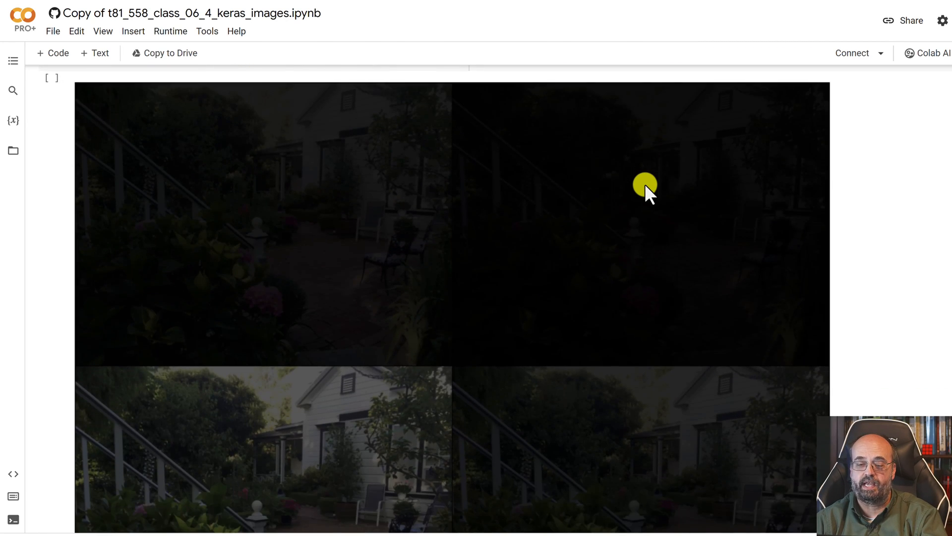
pyautogui.scroll(1, 646, 184)
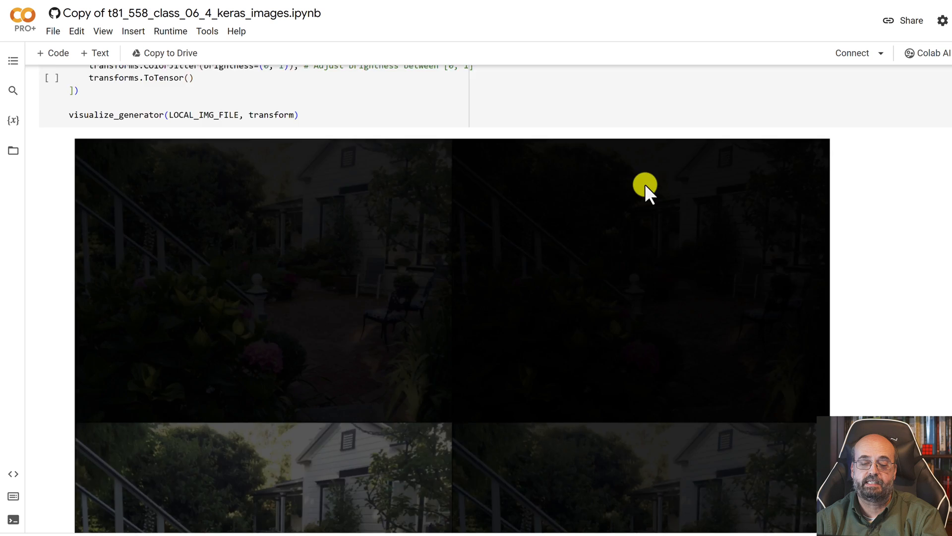
pyautogui.scroll(2, 644, 191)
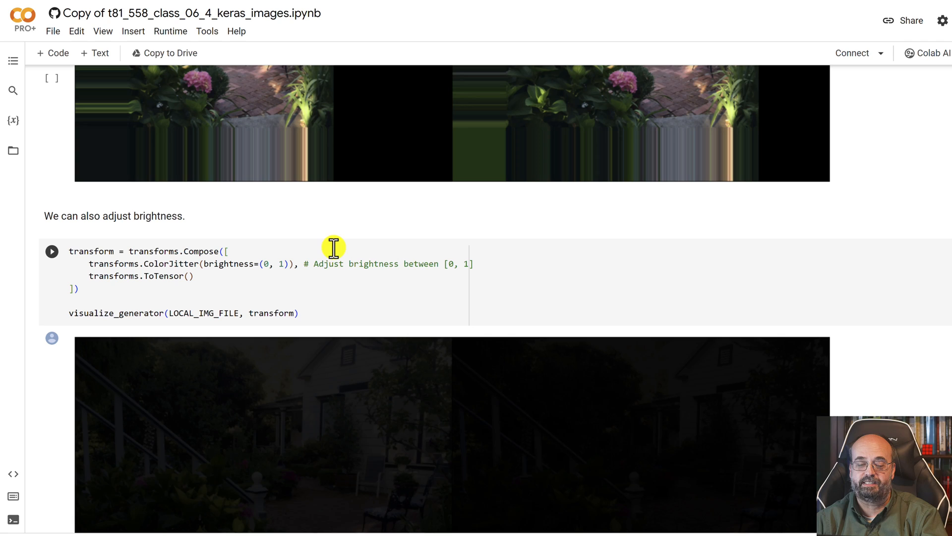
pyautogui.moveTo(387, 265)
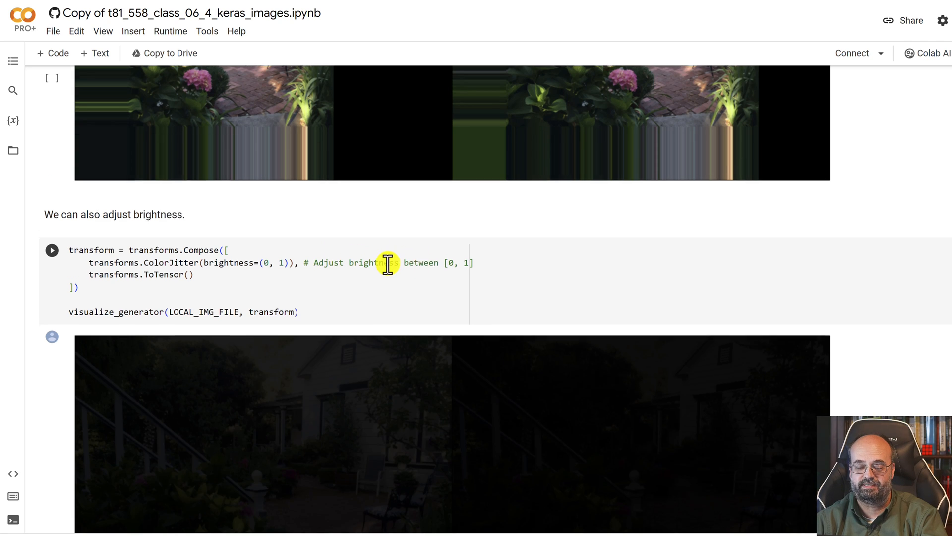
pyautogui.scroll(-10, 387, 264)
pyautogui.scroll(-2, 387, 264)
pyautogui.scroll(1, 387, 263)
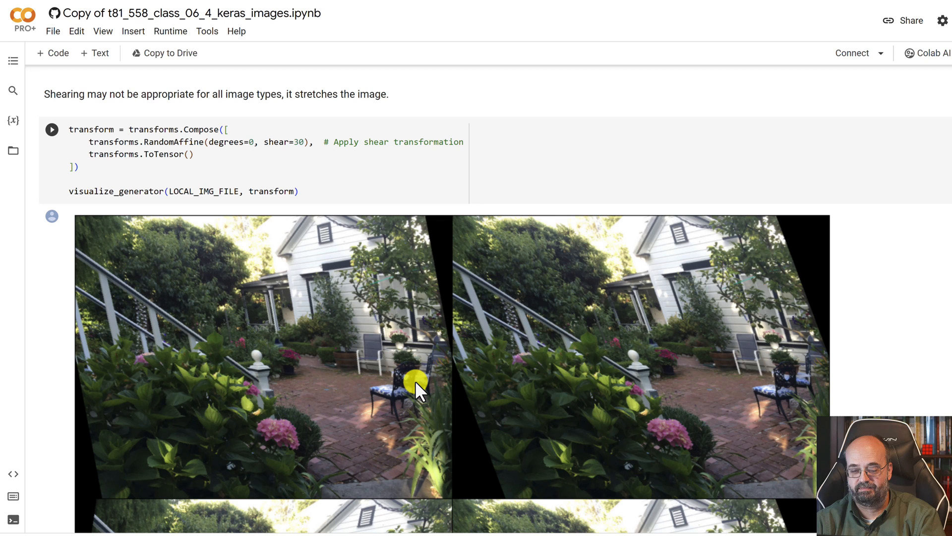
pyautogui.scroll(-1, 416, 381)
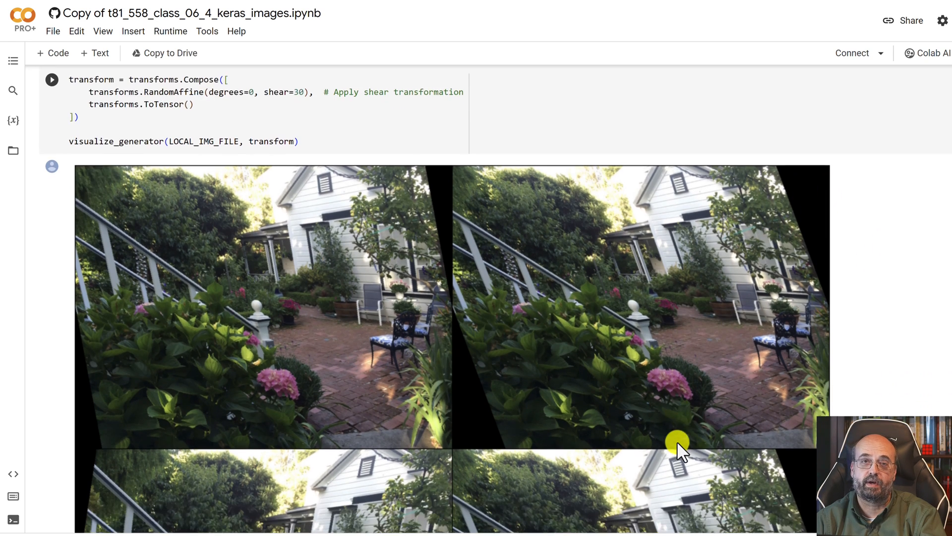
pyautogui.scroll(-2, 677, 442)
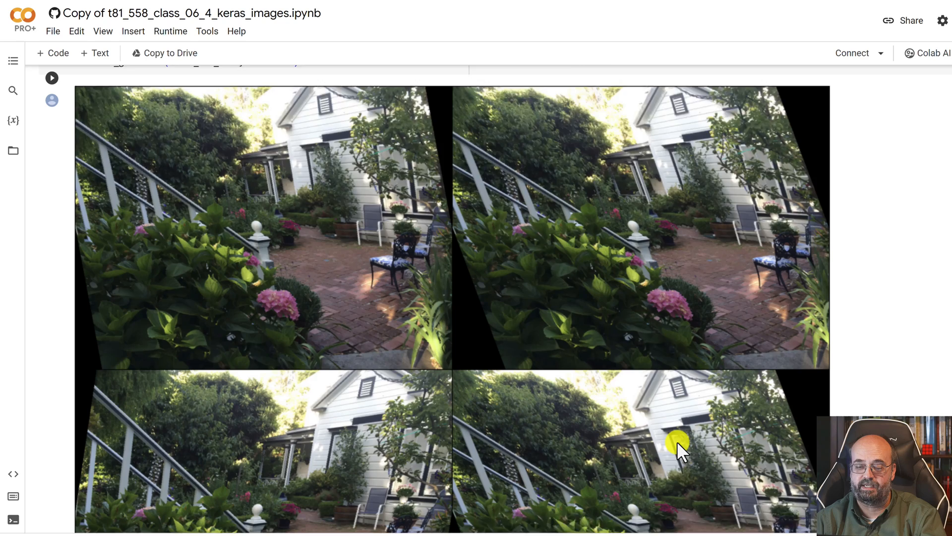
pyautogui.scroll(-2, 677, 441)
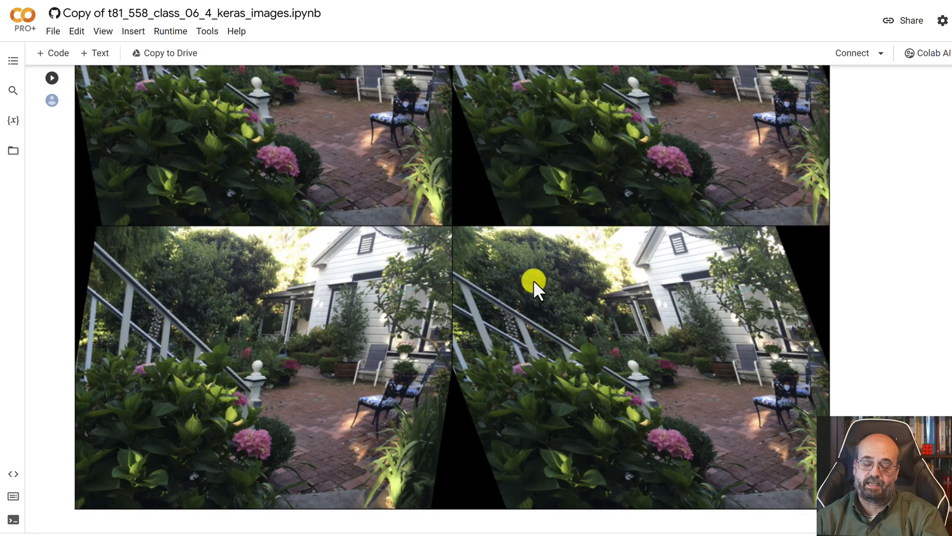
pyautogui.scroll(-1, 403, 324)
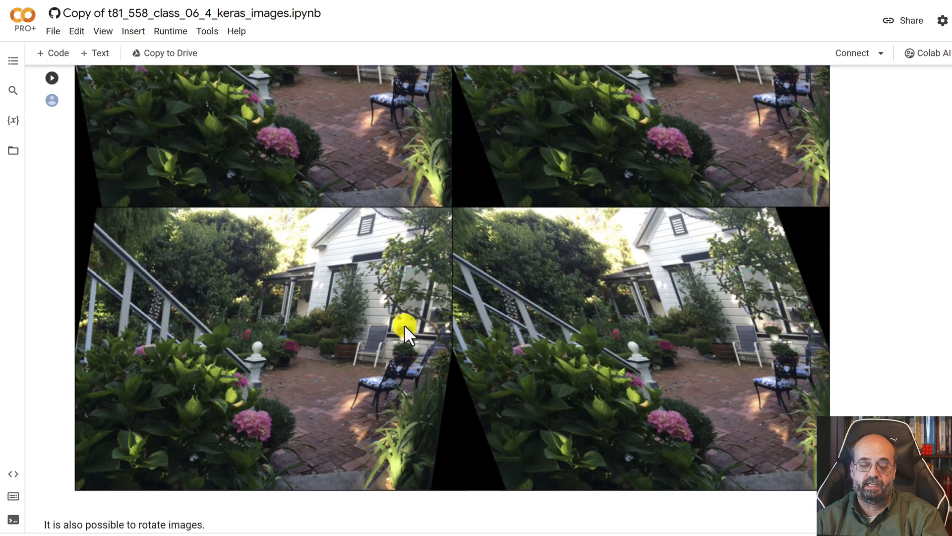
pyautogui.scroll(-2, 404, 325)
pyautogui.scroll(-6, 404, 325)
pyautogui.scroll(-1, 404, 324)
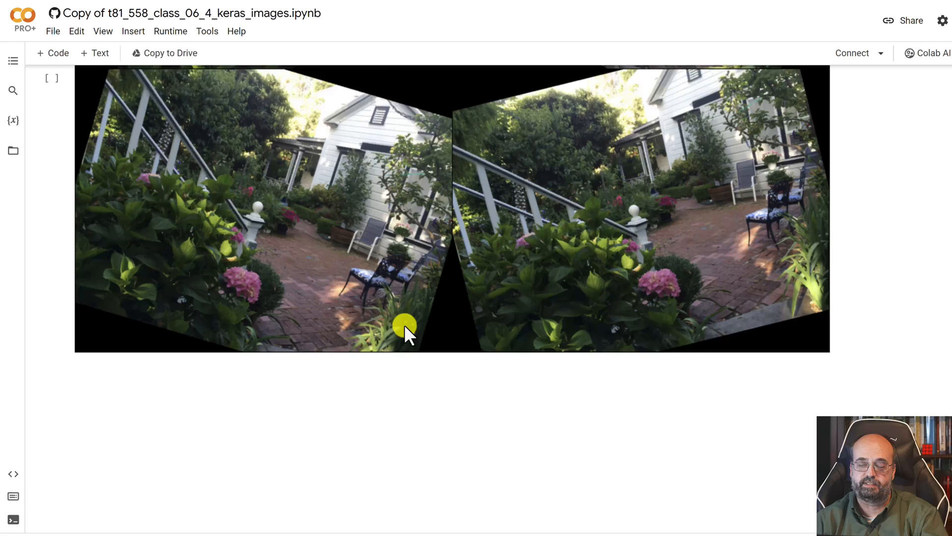
pyautogui.scroll(-1, 404, 325)
pyautogui.scroll(-1, 404, 325)
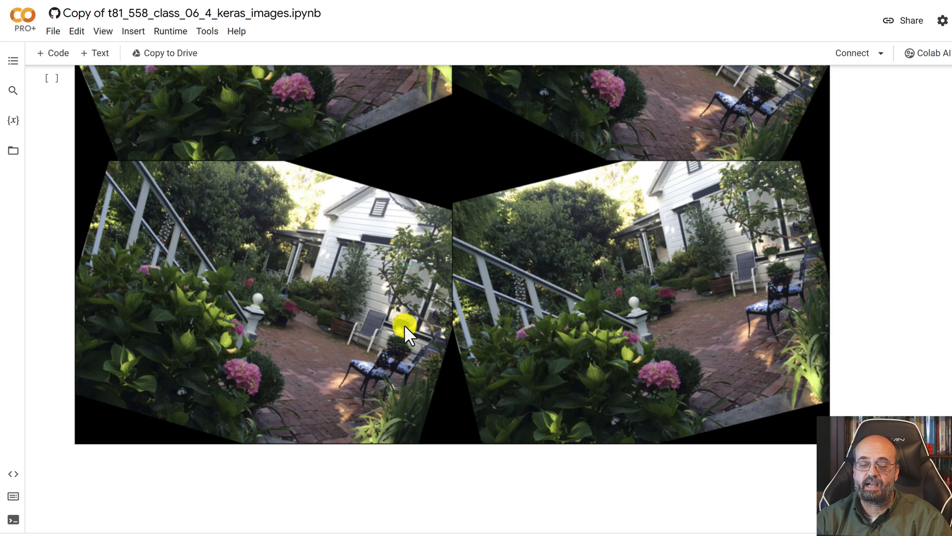
pyautogui.scroll(3, 404, 324)
pyautogui.scroll(3, 404, 325)
pyautogui.scroll(2, 404, 324)
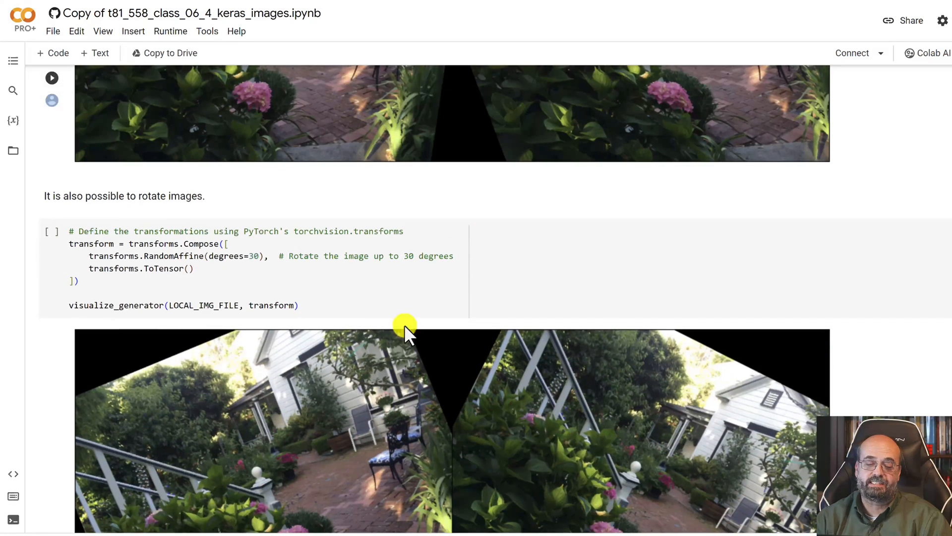
pyautogui.click(200, 267)
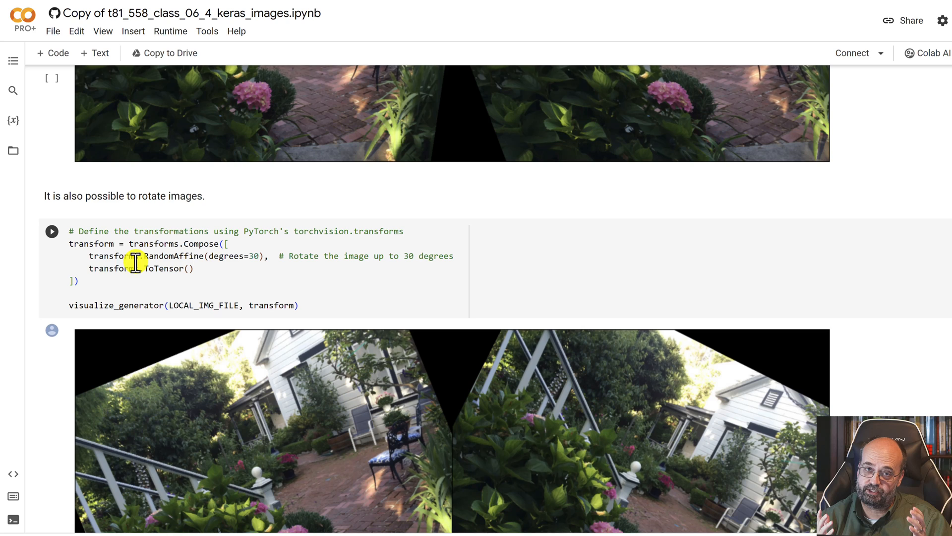